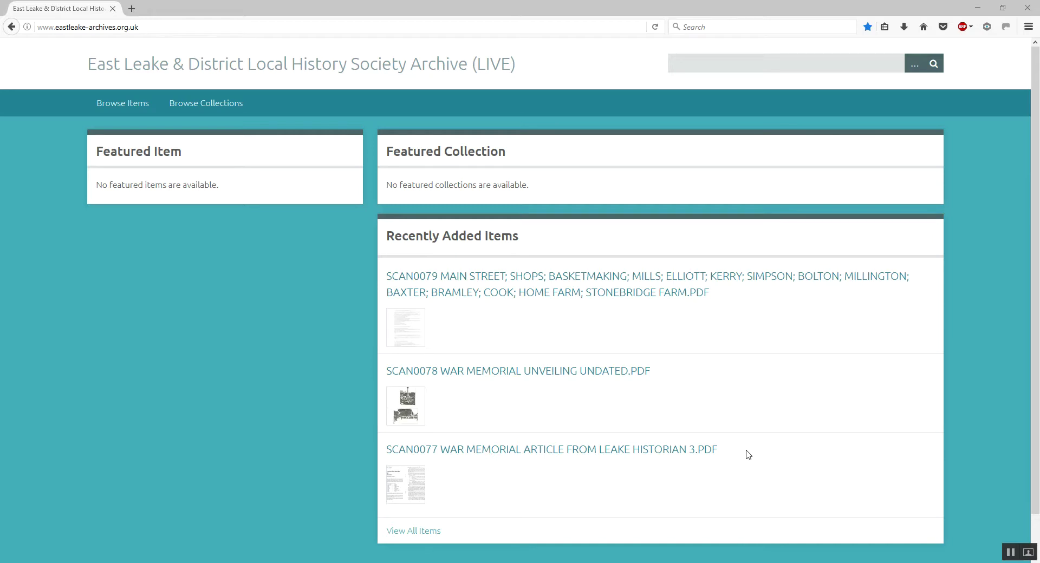
left_click(145, 27)
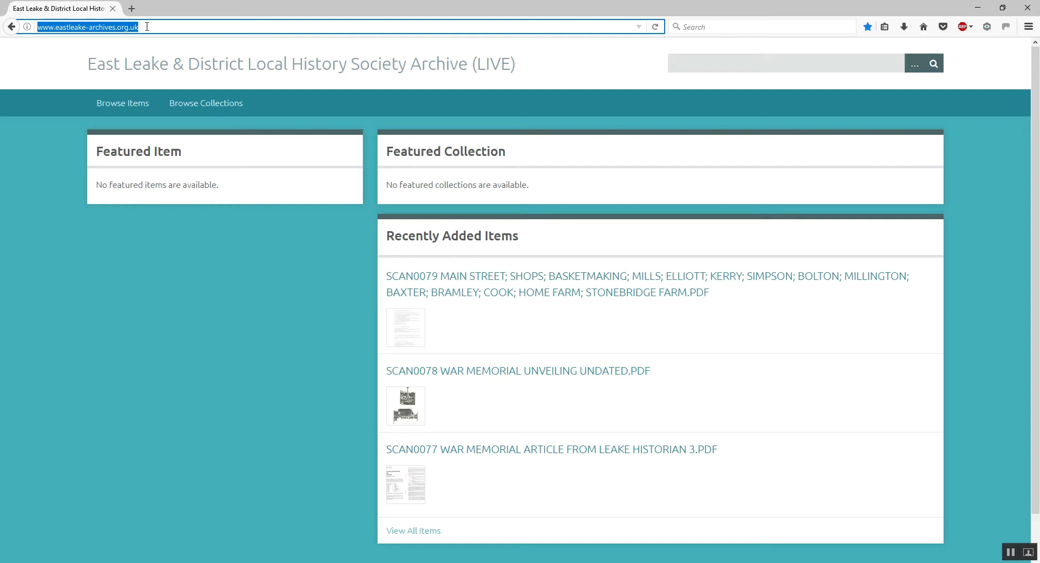
scroll(247, 57, "down", 2)
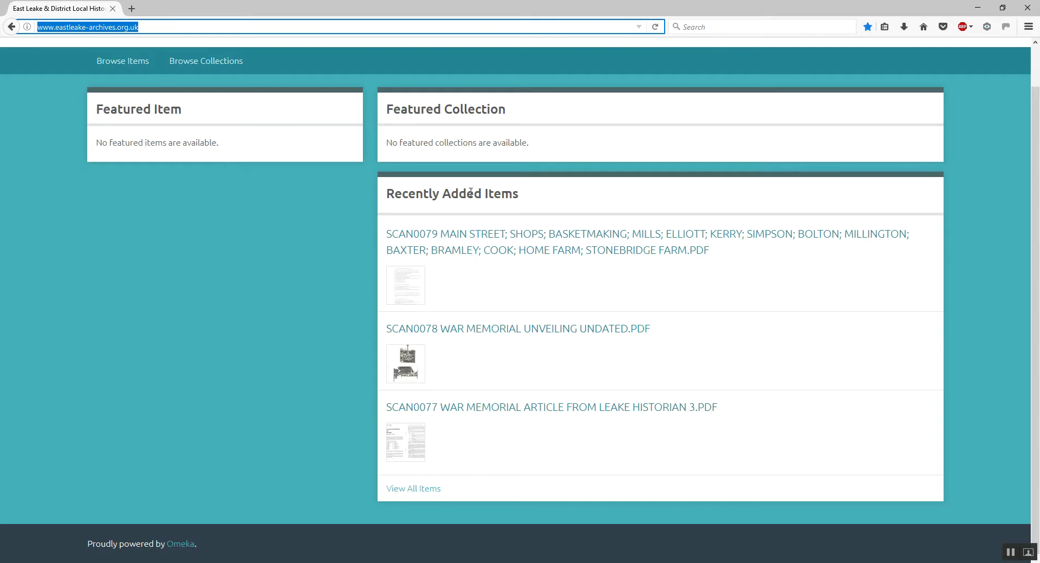
scroll(801, 119, "up", 1)
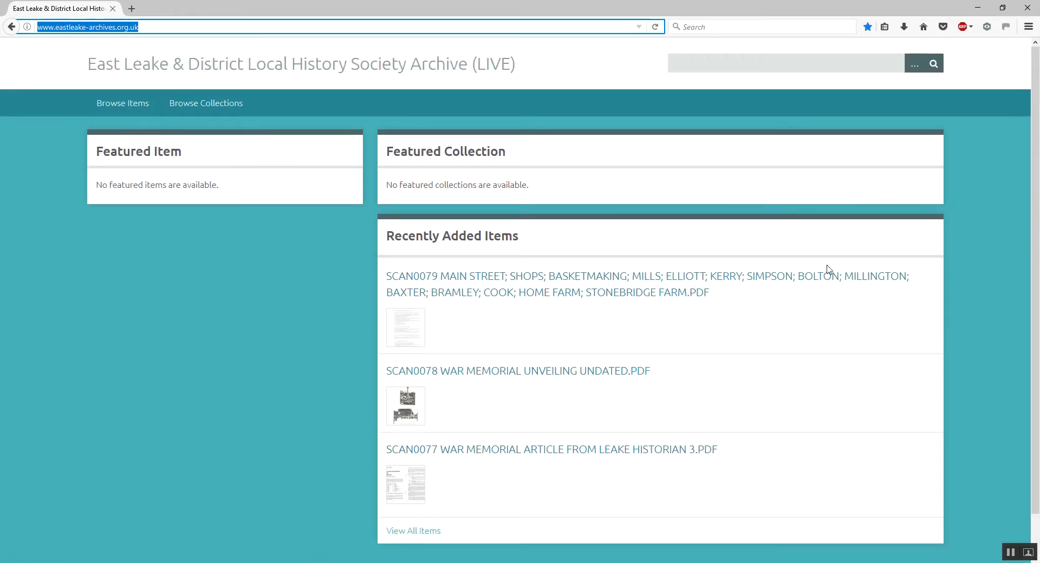
left_click(686, 63)
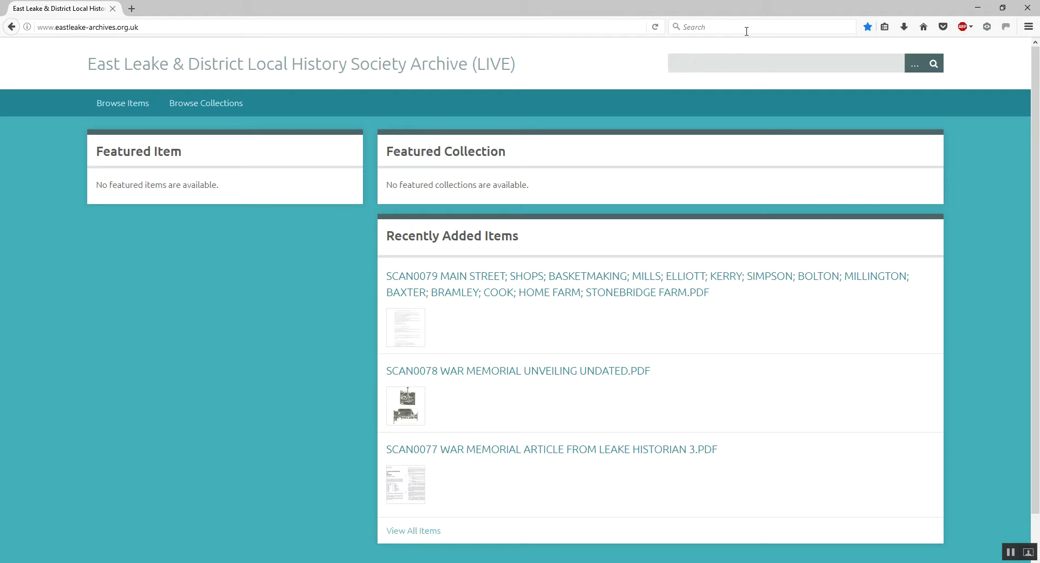
left_click(701, 26)
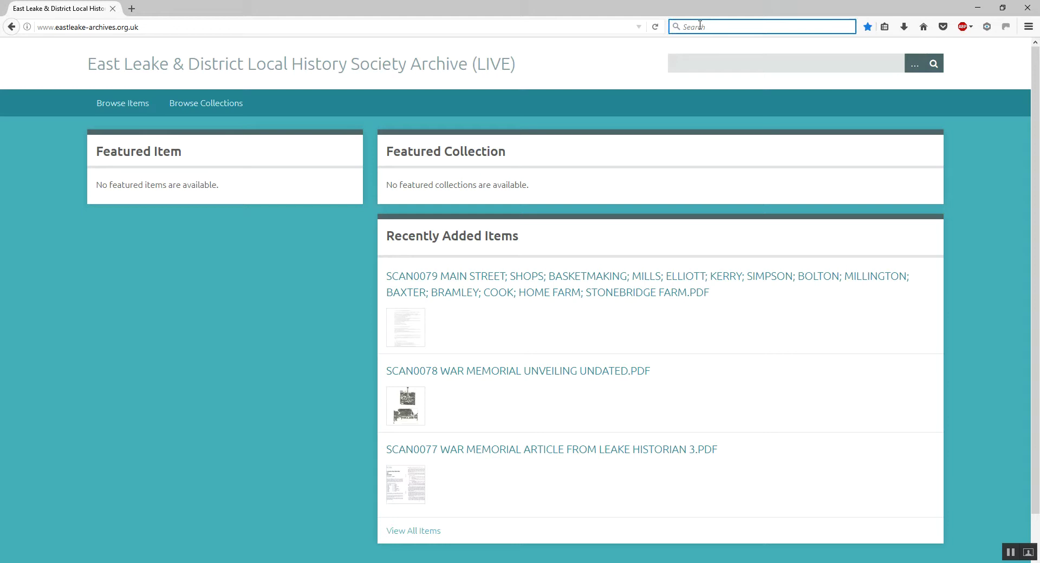
Search the archive site for "east leake farm" using the default keyword query across items, files and collections.
left_click(711, 65)
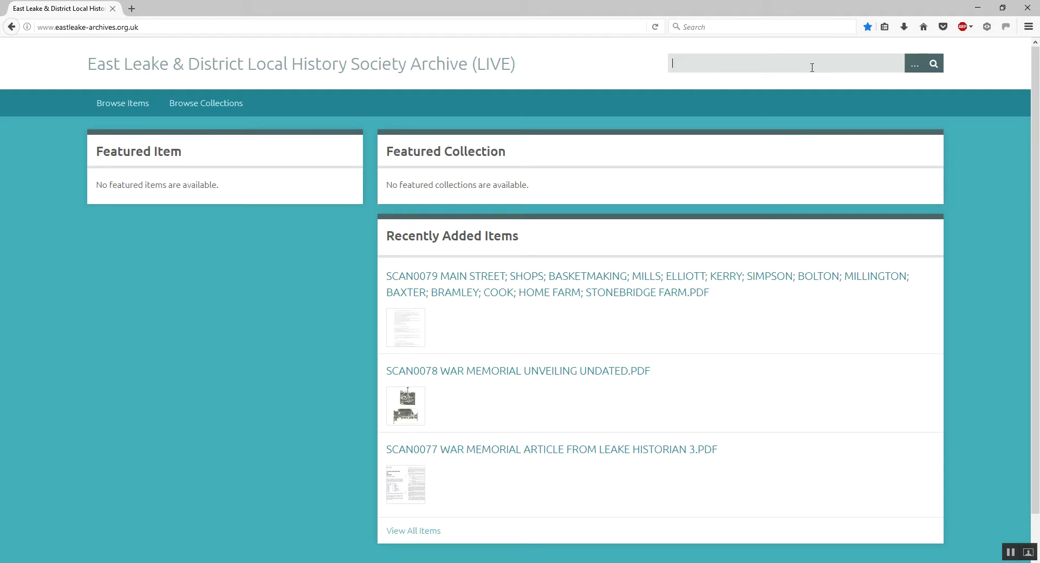
left_click(914, 70)
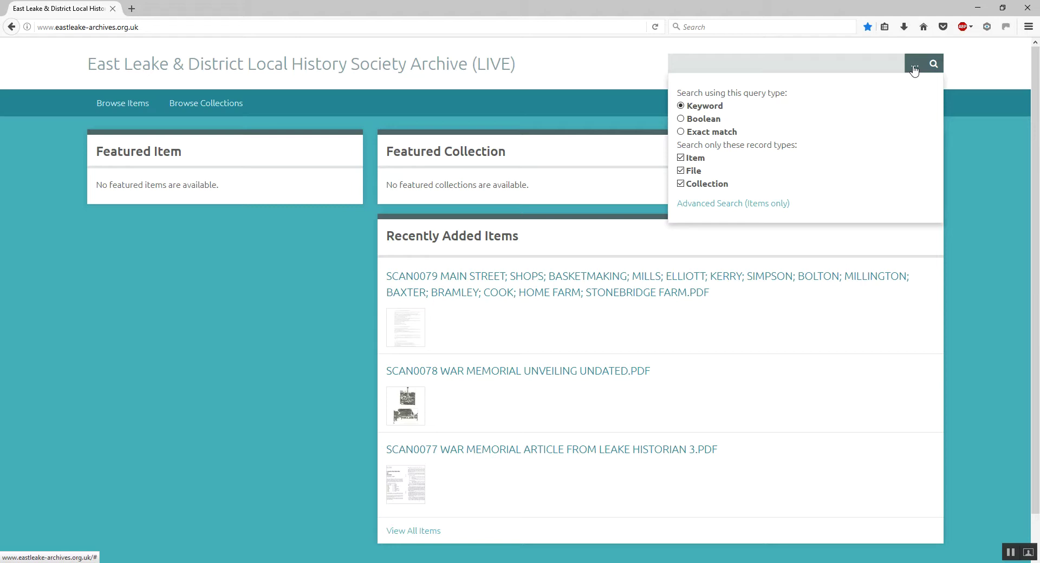
left_click(914, 69)
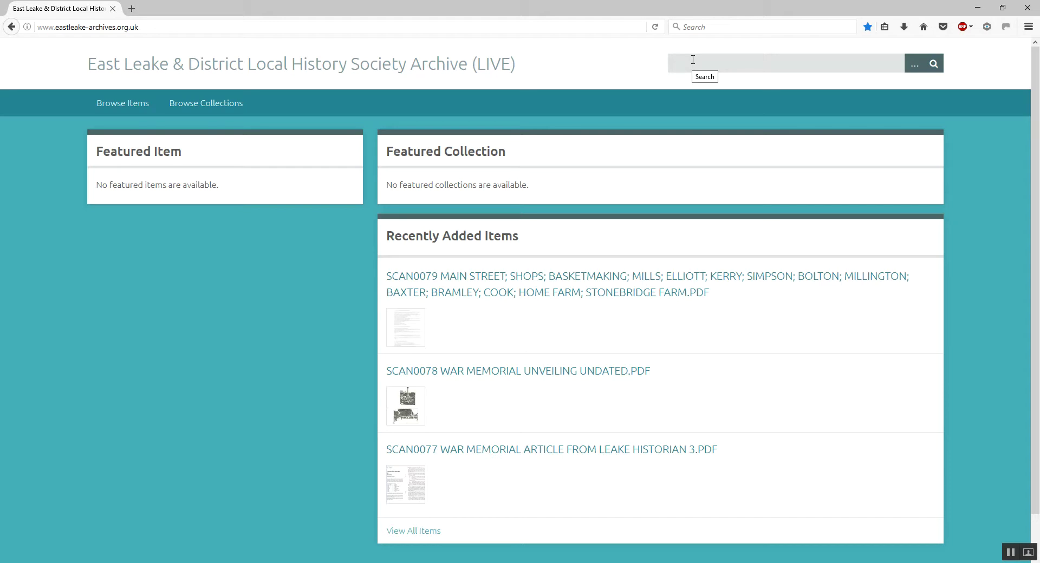
type("east")
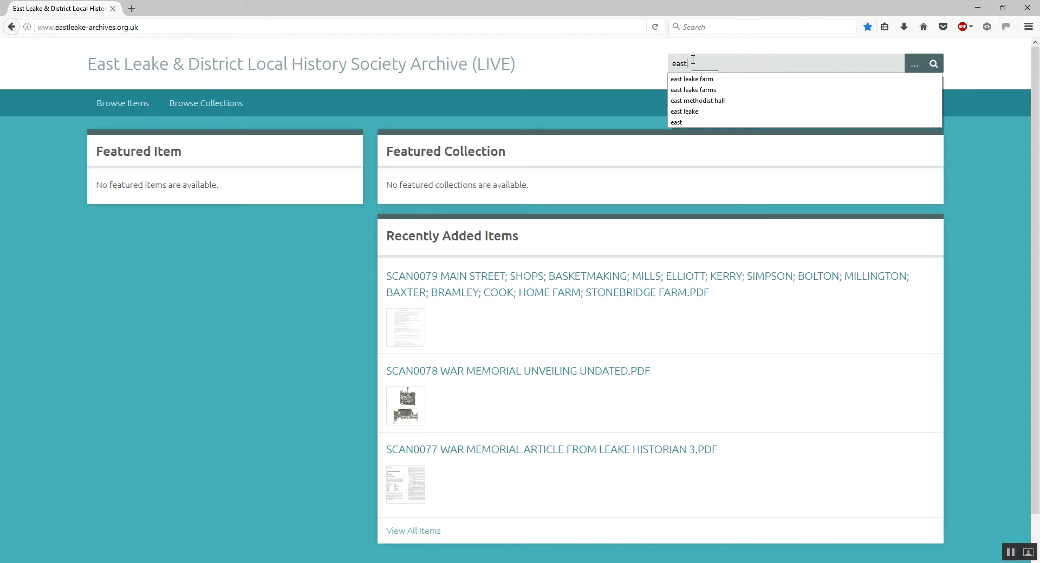
type(" leake")
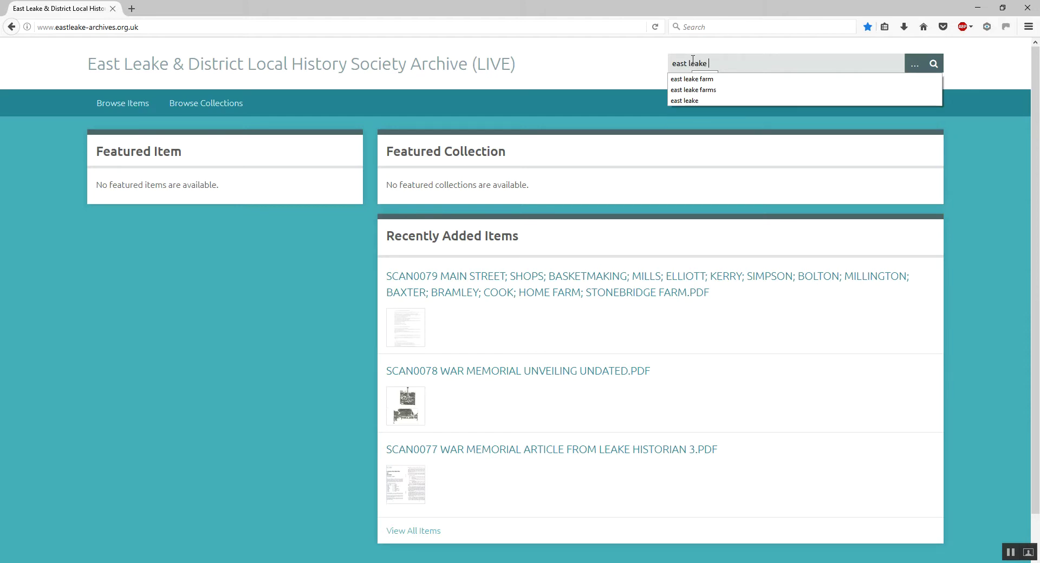
type(" farm")
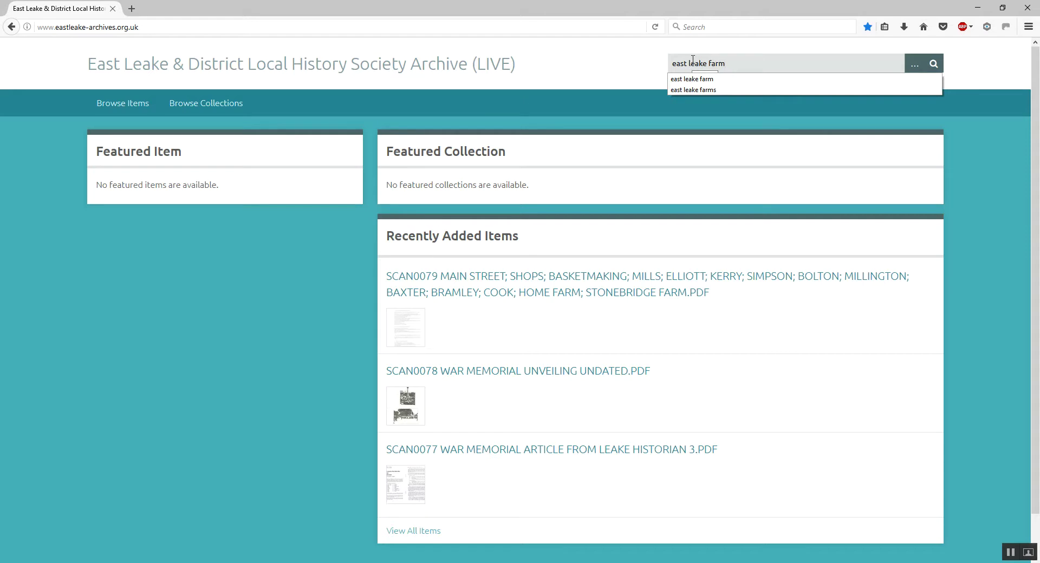
left_click(933, 65)
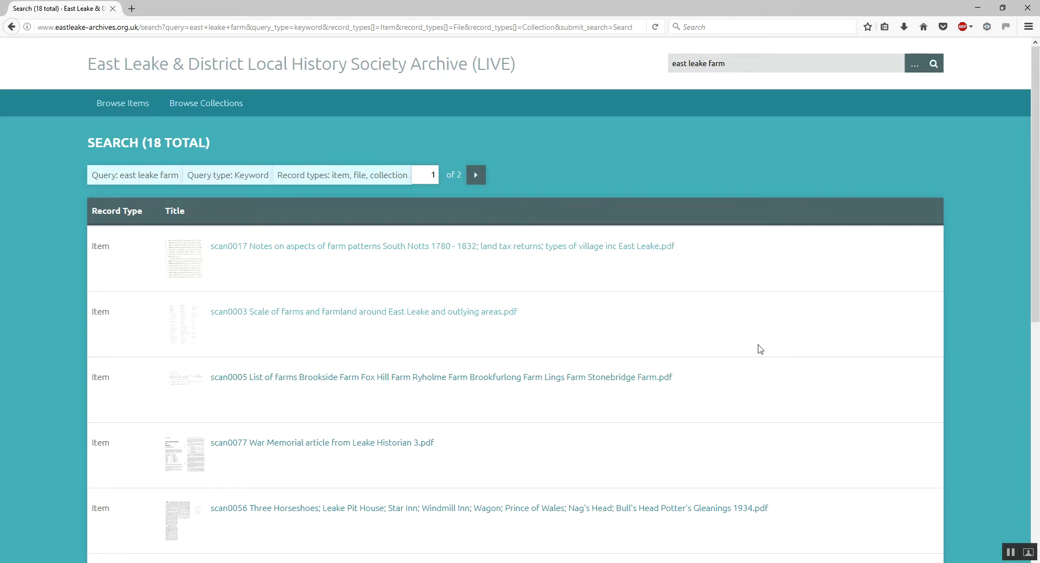
Look through the titles on the first page of the "east leake farm" search results.
scroll(760, 349, "down", 8)
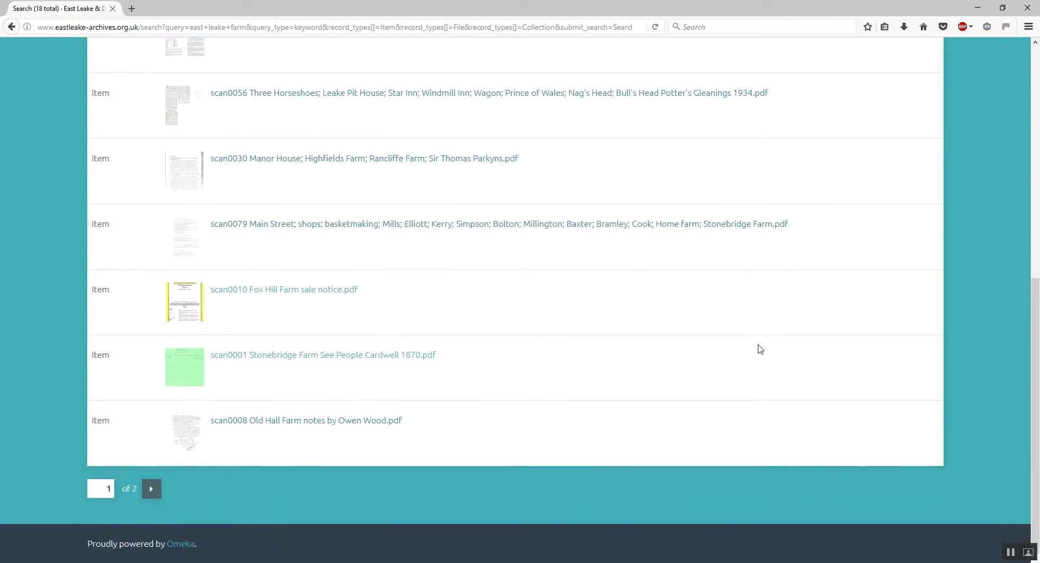
scroll(760, 350, "up", 10)
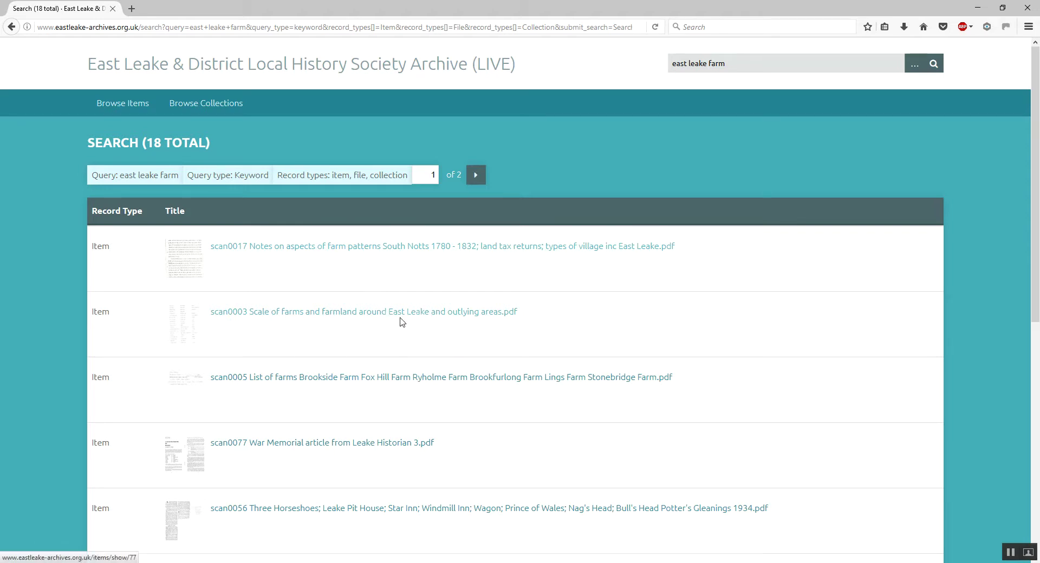
scroll(558, 379, "down", 2)
scroll(557, 381, "down", 1)
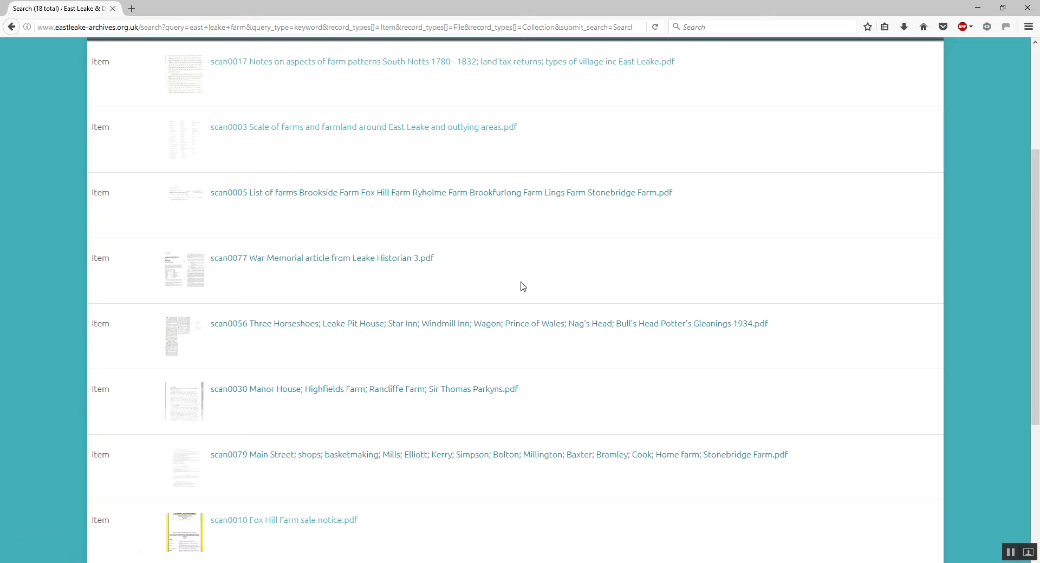
scroll(533, 319, "up", 2)
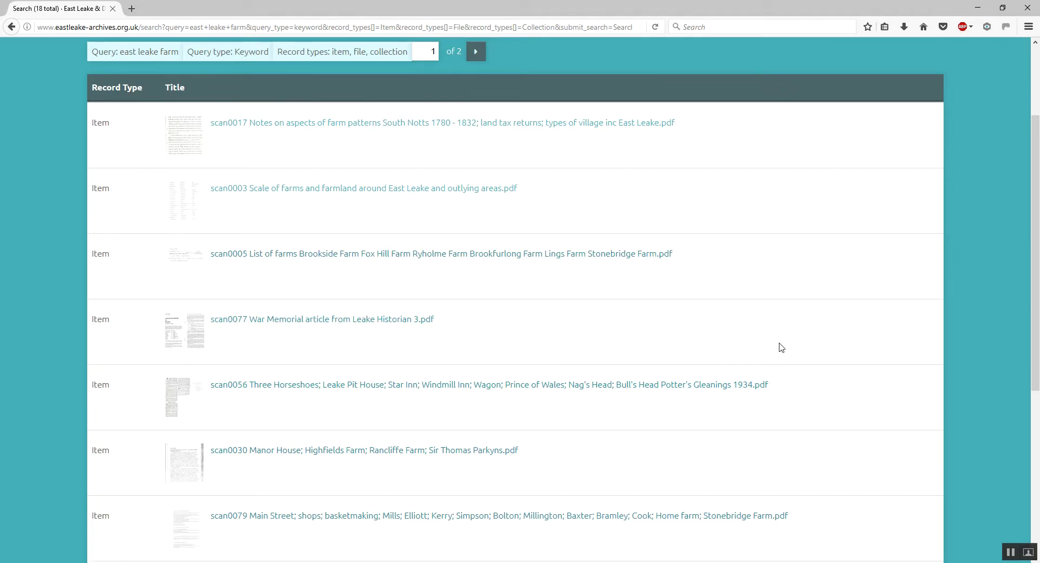
scroll(781, 348, "up", 3)
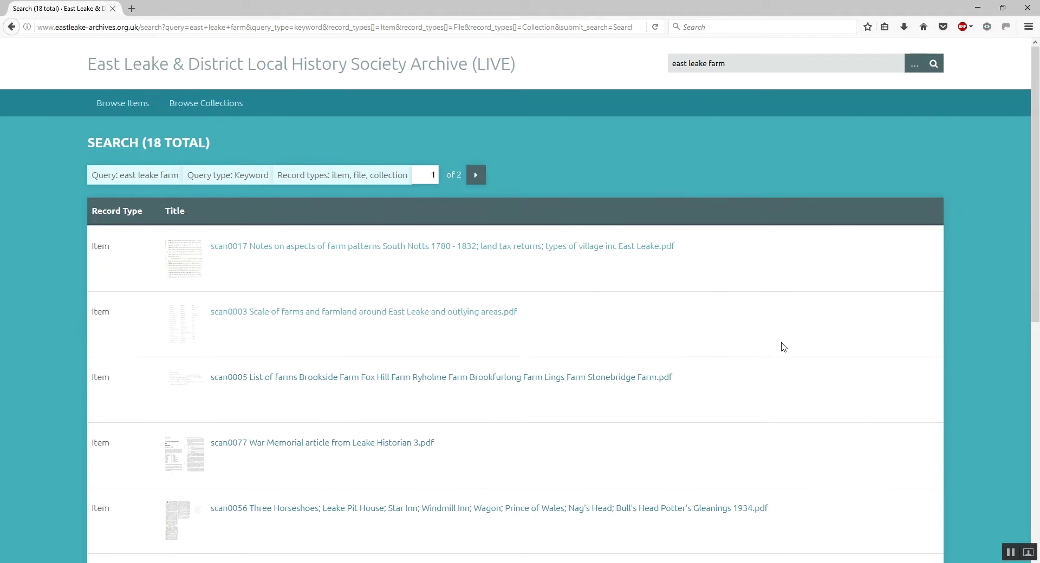
scroll(785, 368, "down", 12)
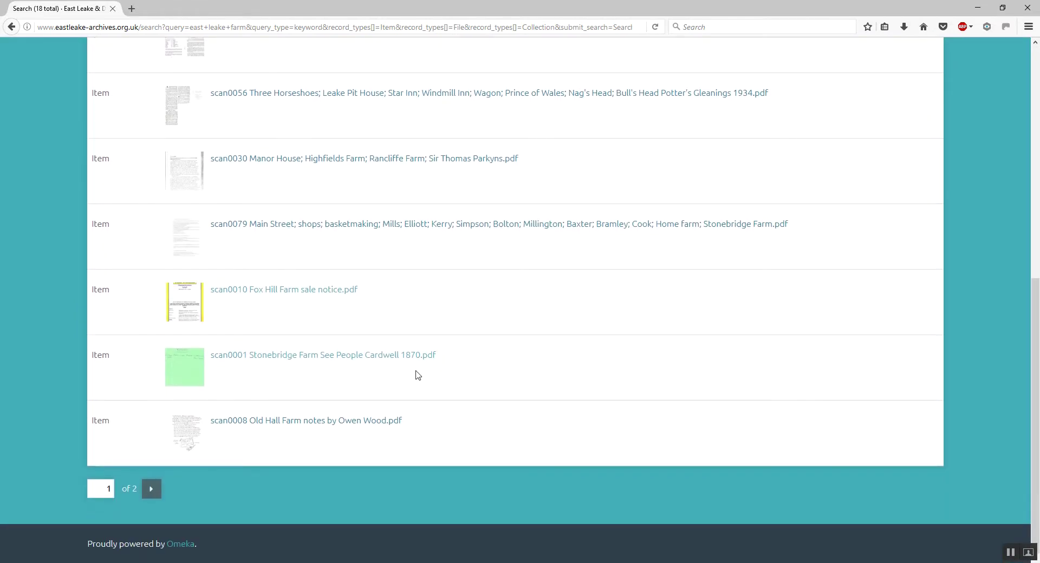
scroll(826, 344, "up", 13)
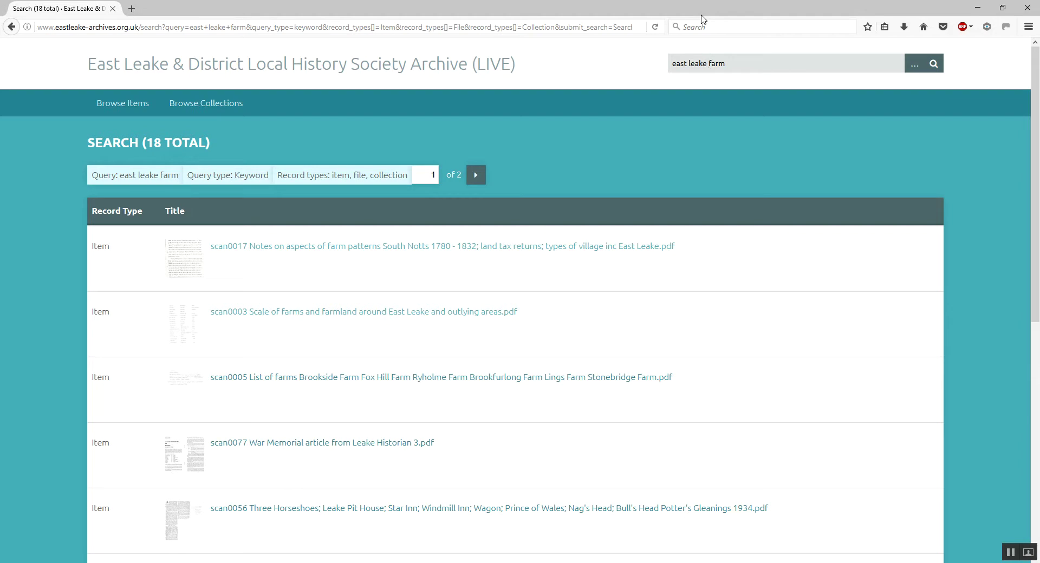
Replace the archive search query with "fox hill farm" and run the keyword search.
key("BackSpace")
key("BackSpace")
key("BackSpace")
key("BackSpace")
key("BackSpace")
key("BackSpace")
key("BackSpace")
key("BackSpace")
key("BackSpace")
key("BackSpace")
key("BackSpace")
type("fox hill")
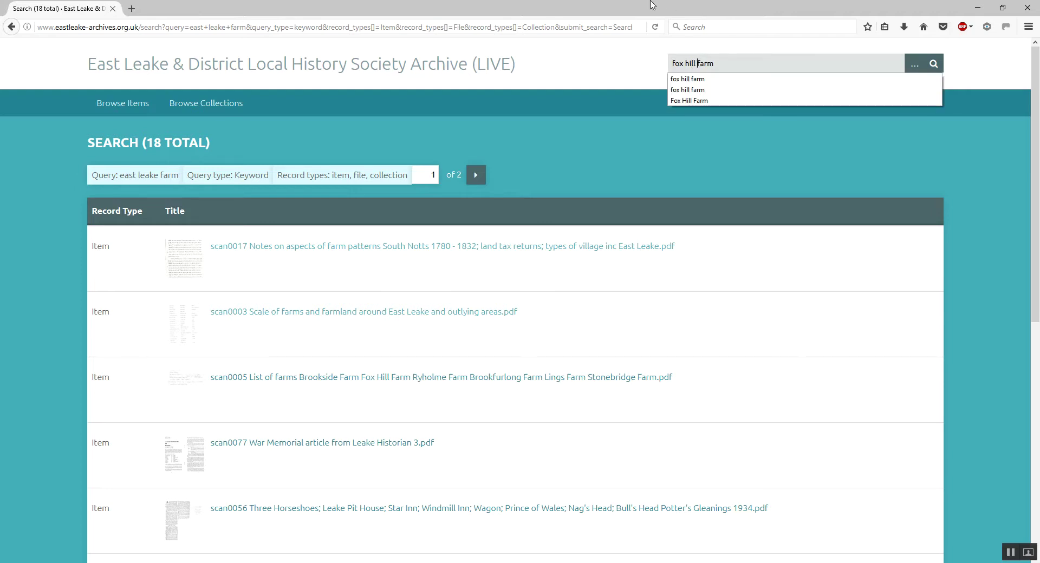
left_click(934, 66)
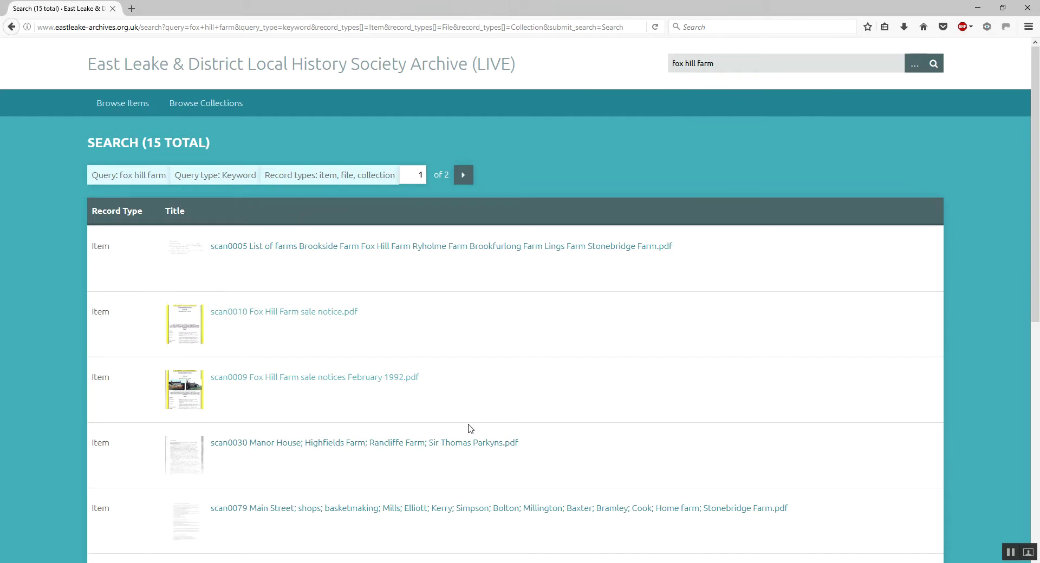
Review the "fox hill farm" results and rerun the search with the query type set to Exact match.
scroll(463, 375, "down", 2)
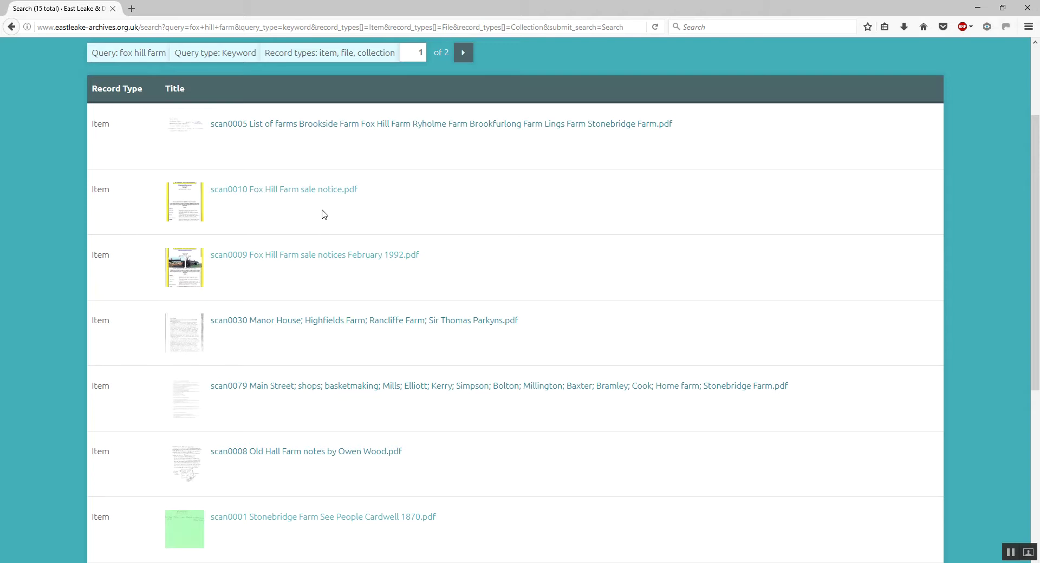
scroll(320, 214, "down", 1)
scroll(506, 293, "up", 2)
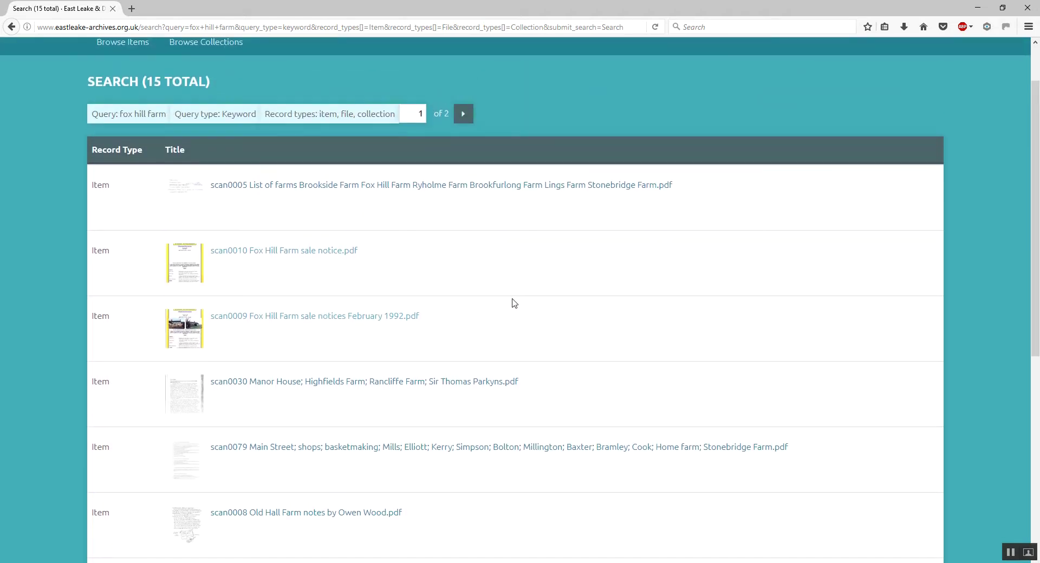
scroll(517, 301, "up", 1)
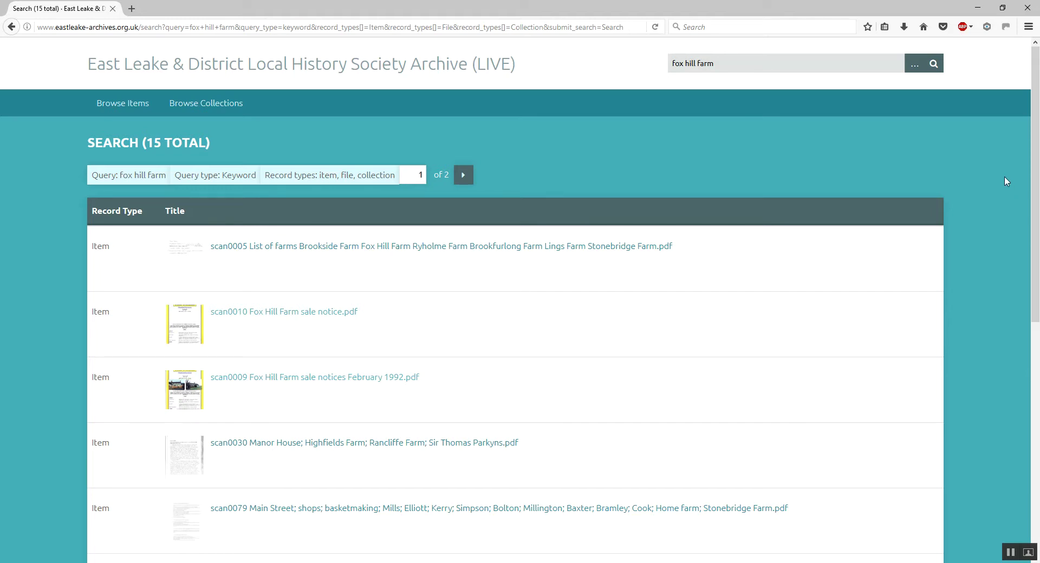
left_click(917, 72)
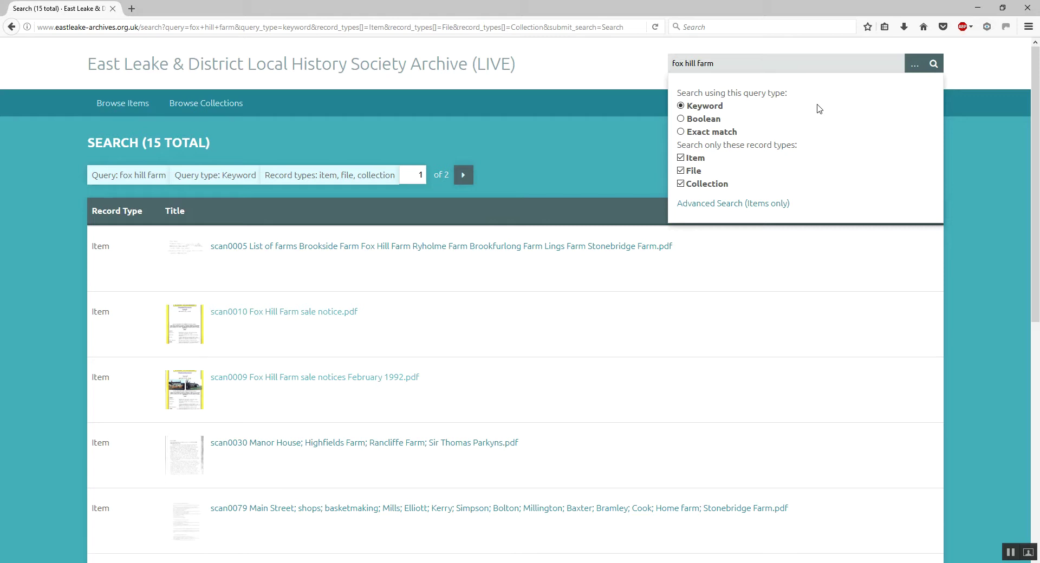
left_click(682, 132)
left_click(935, 65)
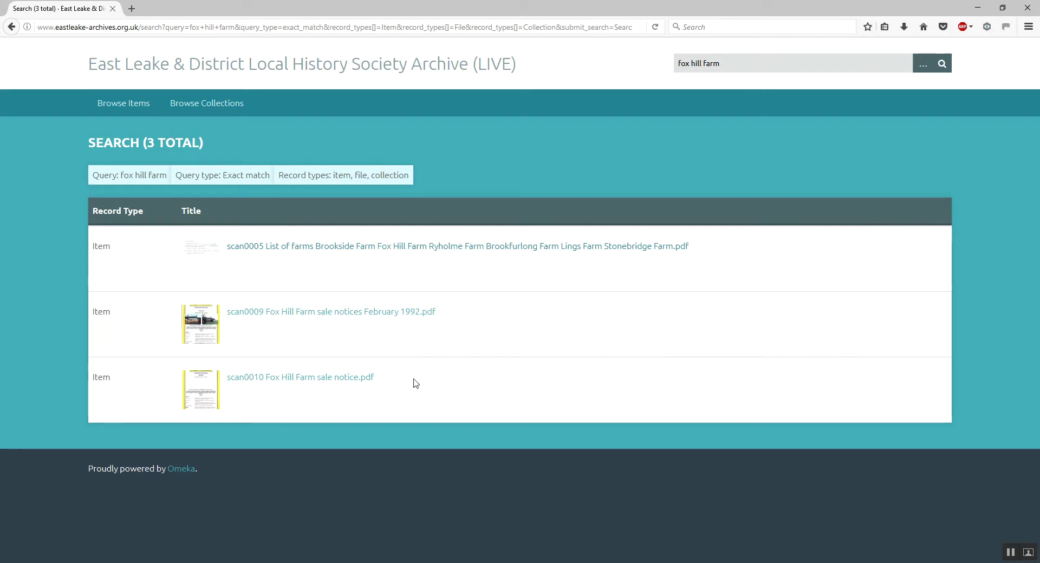
Open the item scan0010 Fox Hill Farm sale notice.pdf from the results, with its document preview at the first page.
left_click(201, 395)
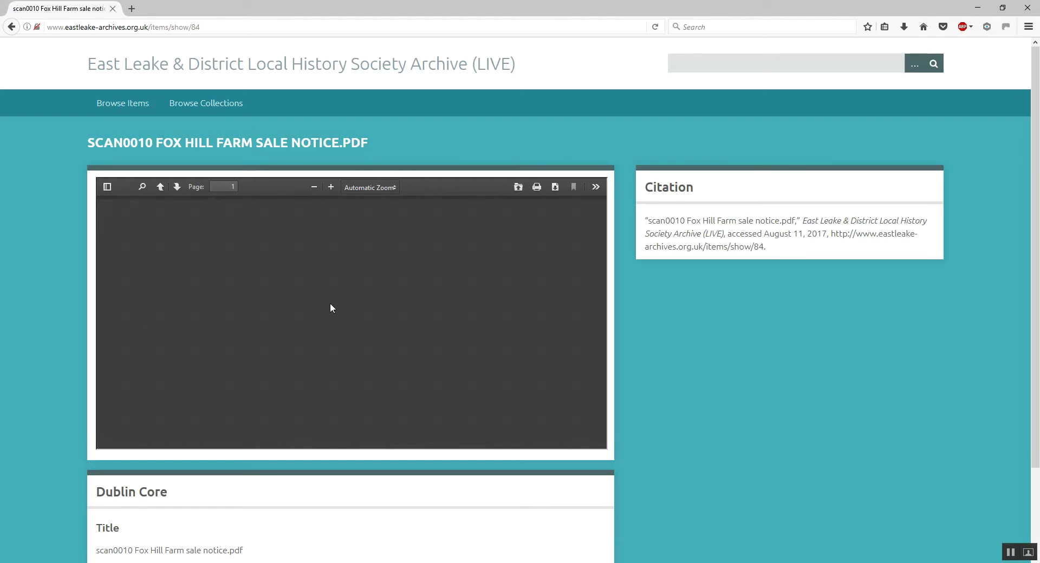
scroll(330, 303, "down", 3)
scroll(323, 300, "up", 3)
scroll(325, 380, "down", 3)
scroll(344, 375, "up", 3)
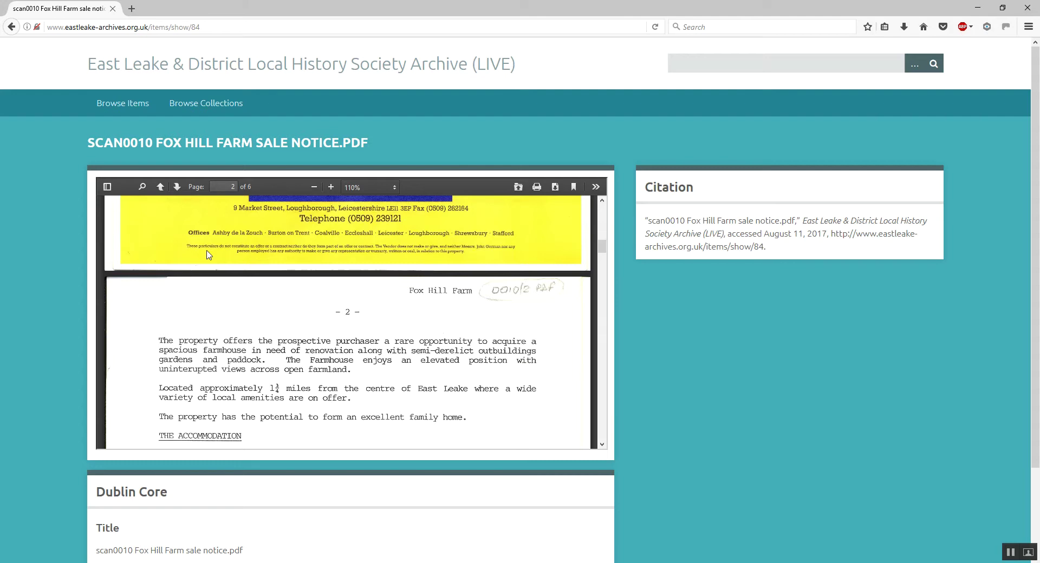
scroll(379, 449, "up", 10)
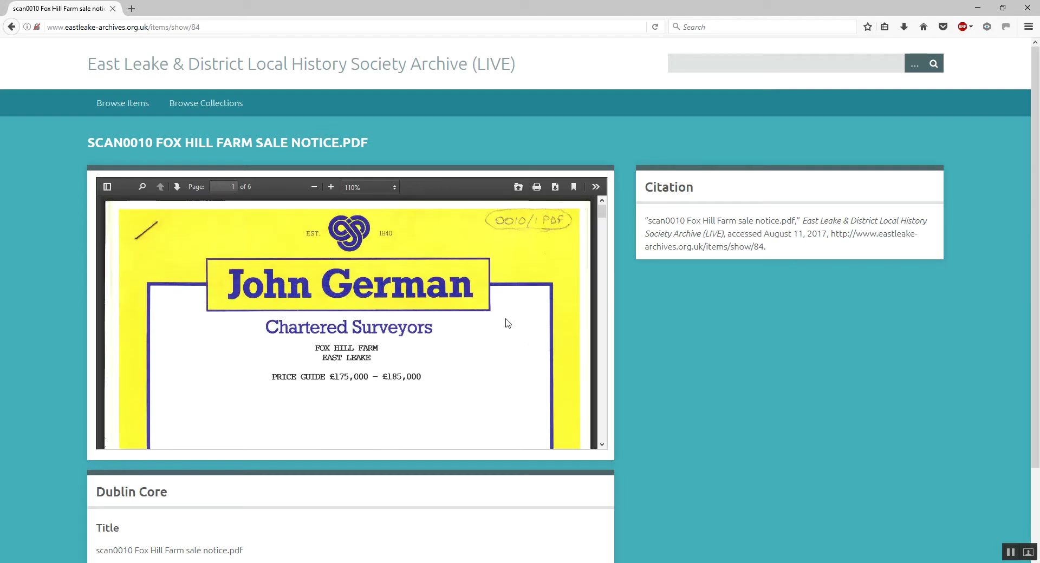
Skim the embedded Fox Hill Farm sale notice from the cover through the later pages and return to the cover.
scroll(474, 332, "down", 5)
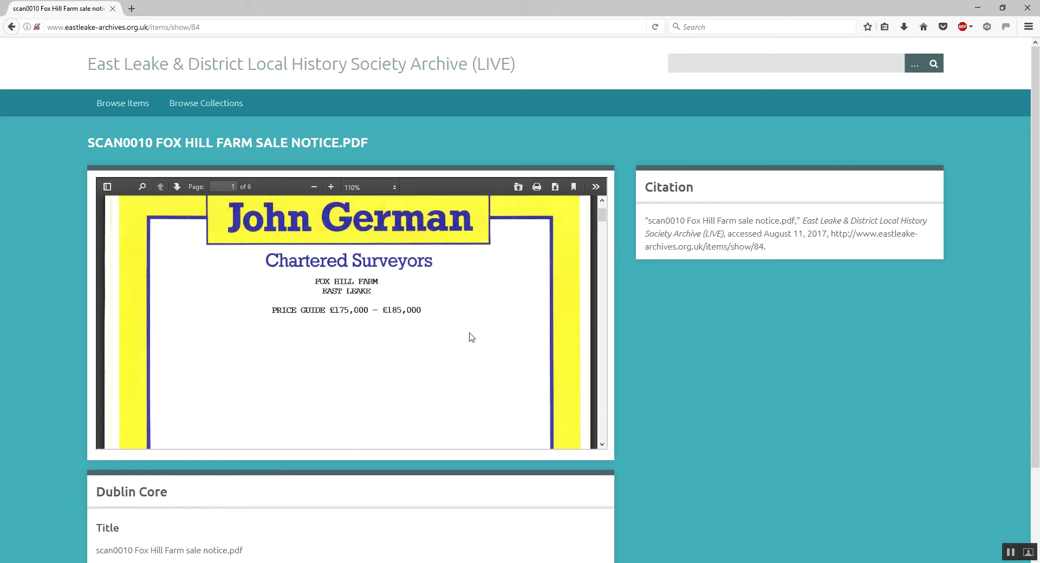
scroll(470, 334, "down", 15)
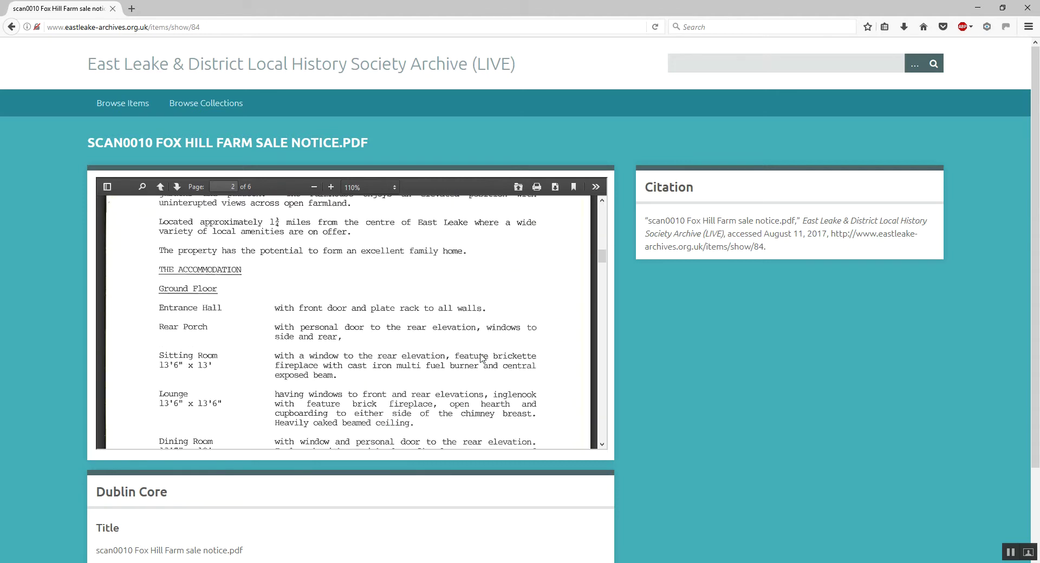
scroll(480, 359, "down", 15)
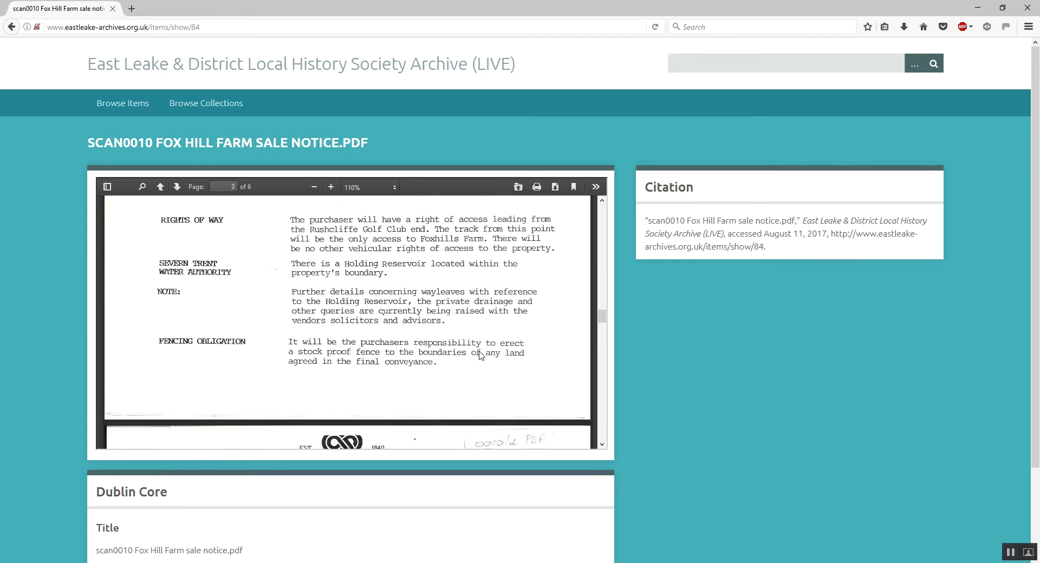
scroll(487, 374, "down", 8)
scroll(501, 382, "up", 12)
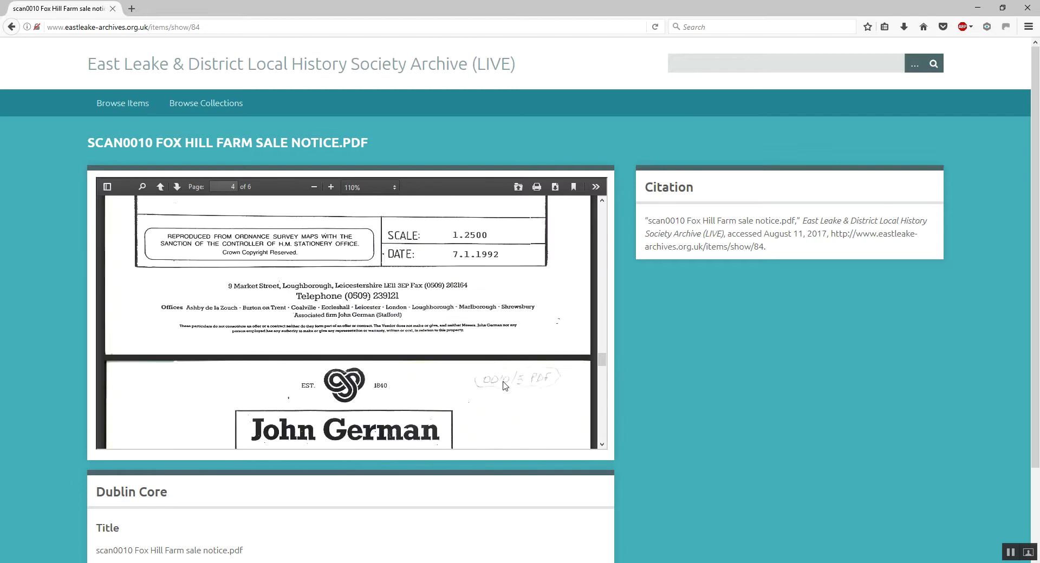
scroll(504, 386, "up", 20)
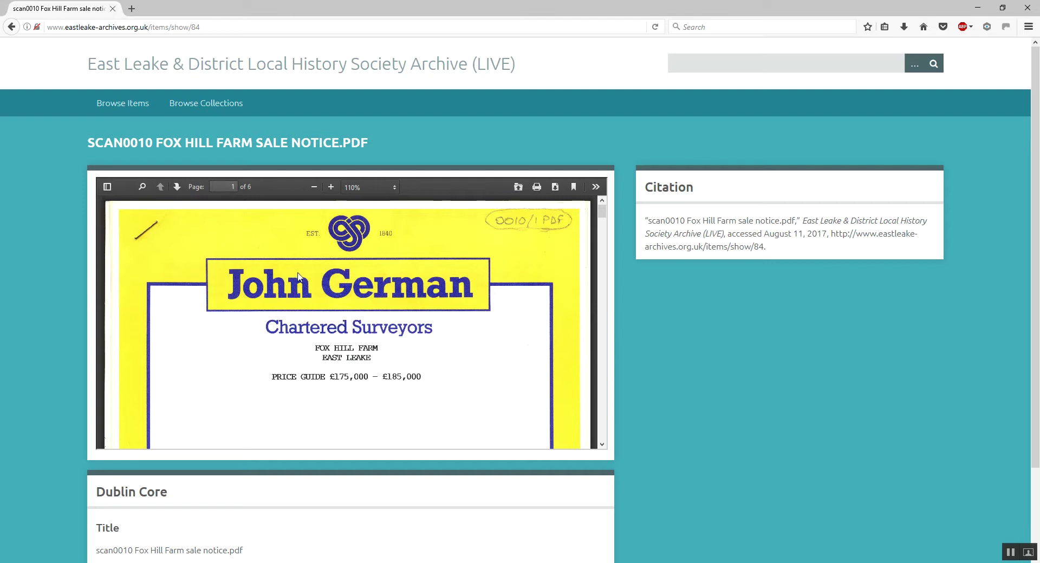
Page through the sale notice preview one page at a time to page 3 and return to page 1.
left_click(177, 187)
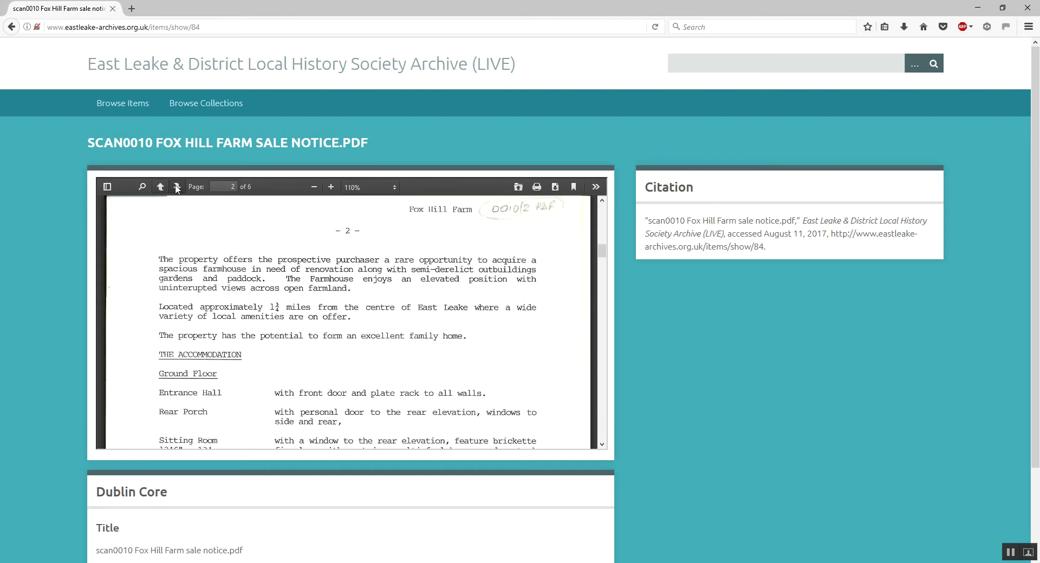
left_click(177, 187)
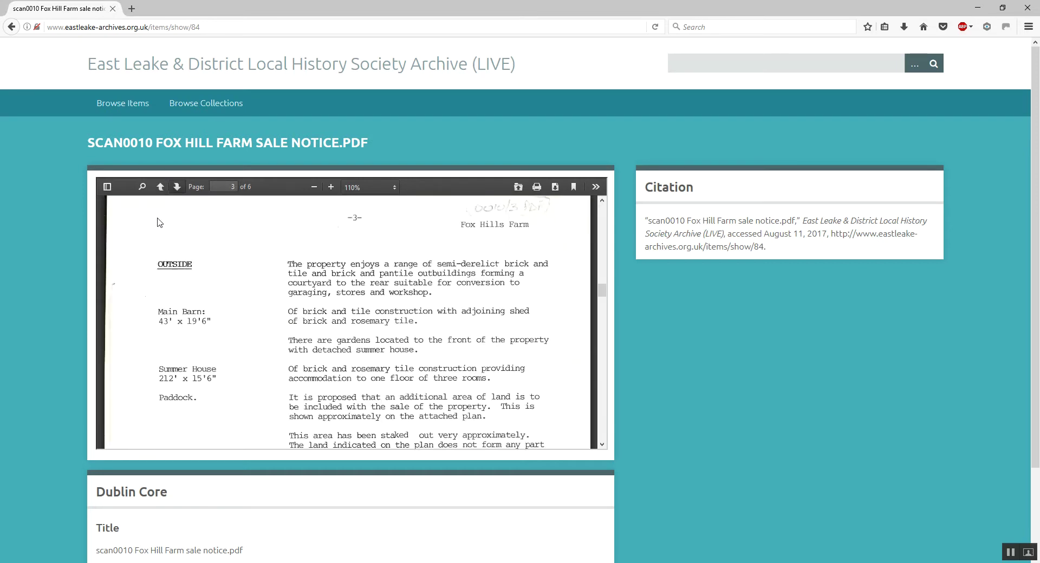
left_click(160, 187)
left_click(159, 187)
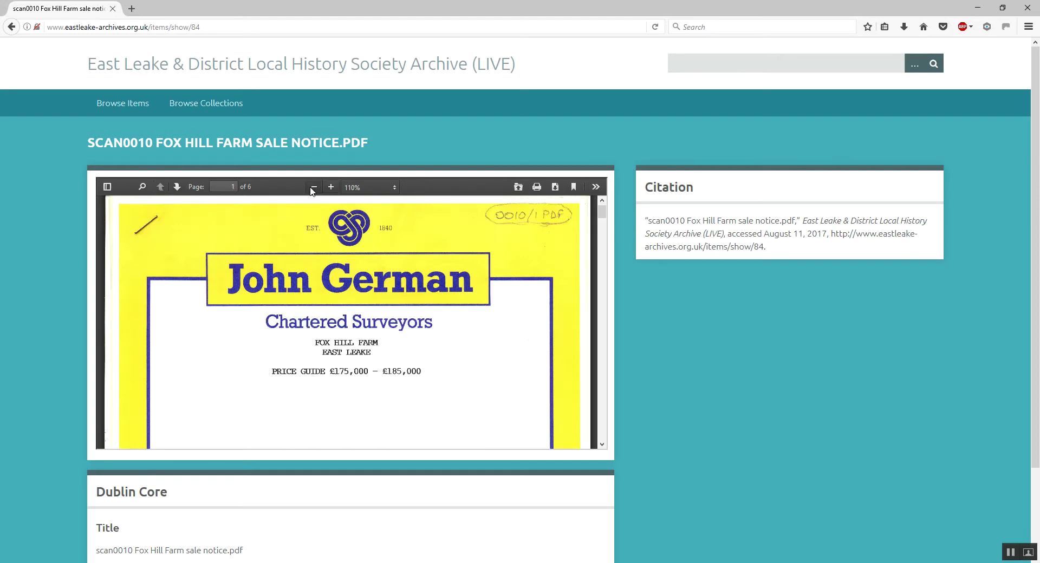
Reduce the sale notice preview's zoom to 60%, and enlarge it to 150%.
scroll(341, 274, "down", 5)
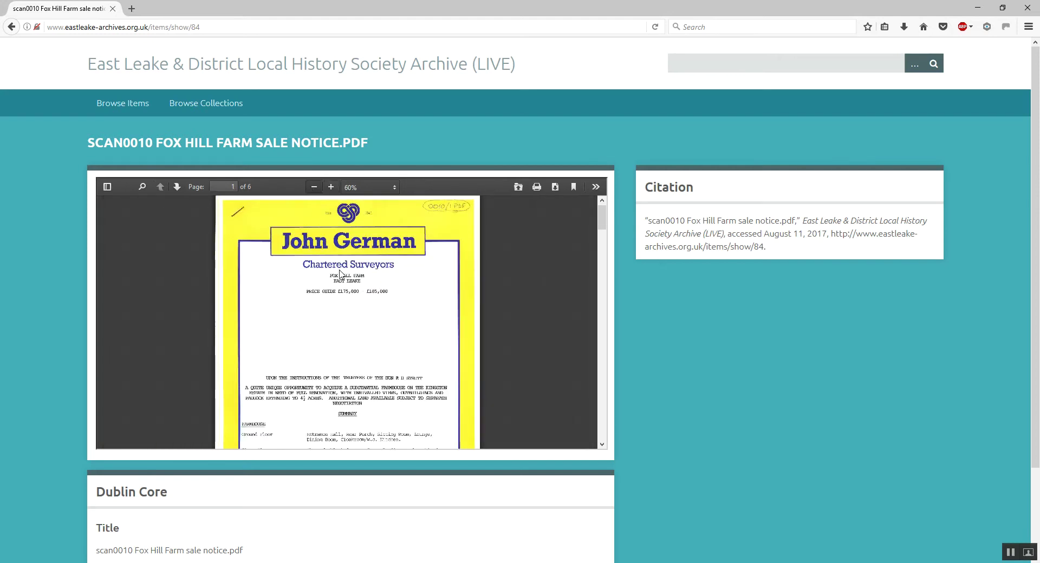
left_click(330, 187)
left_click(330, 187)
left_click(330, 187)
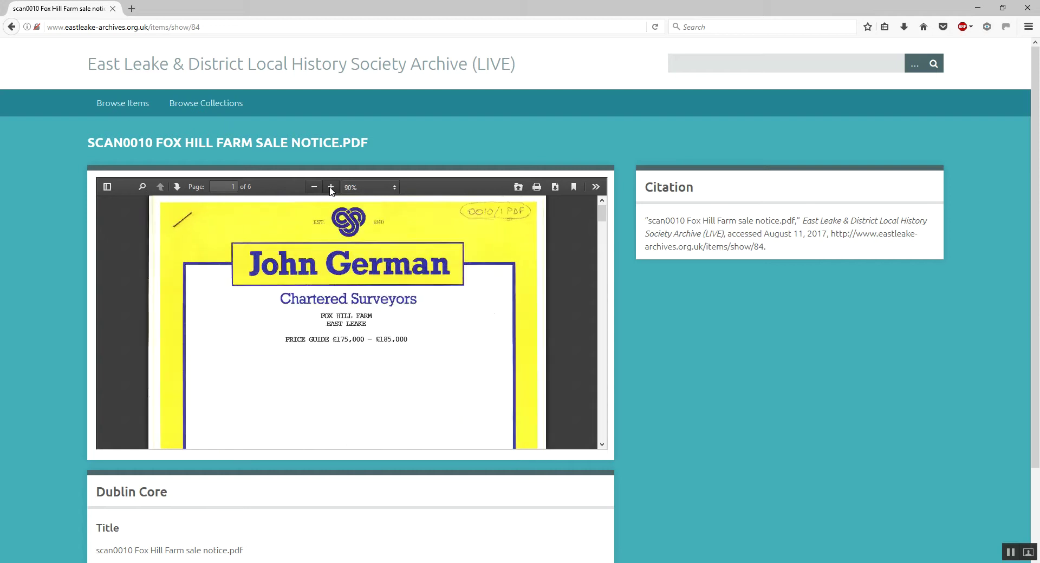
left_click(330, 187)
left_click(331, 187)
left_click(330, 187)
left_click(331, 187)
left_click(331, 187)
left_click(330, 187)
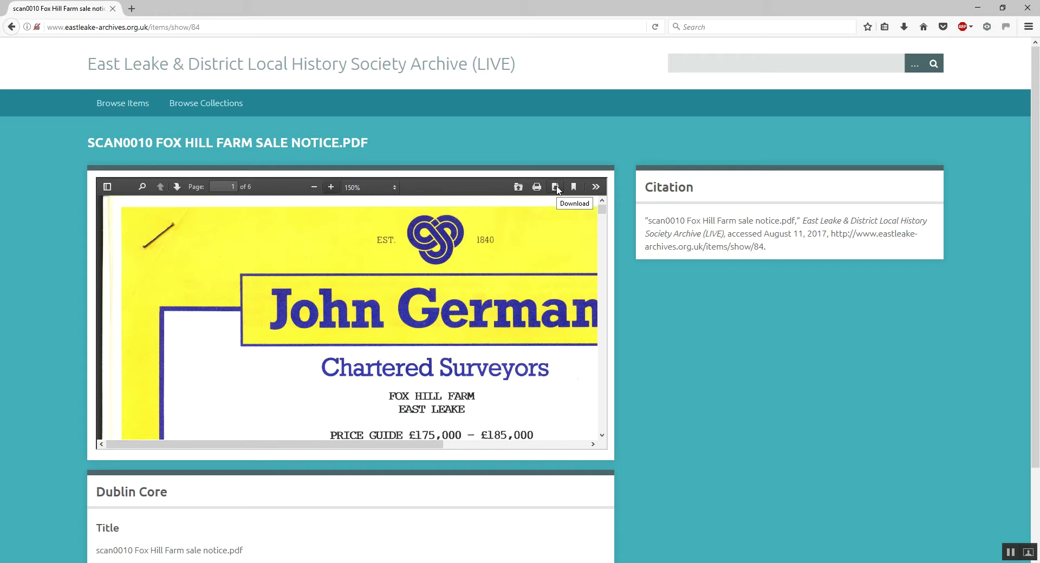
Jump to the first page of the sale notice preview and on to its last page.
left_click(596, 187)
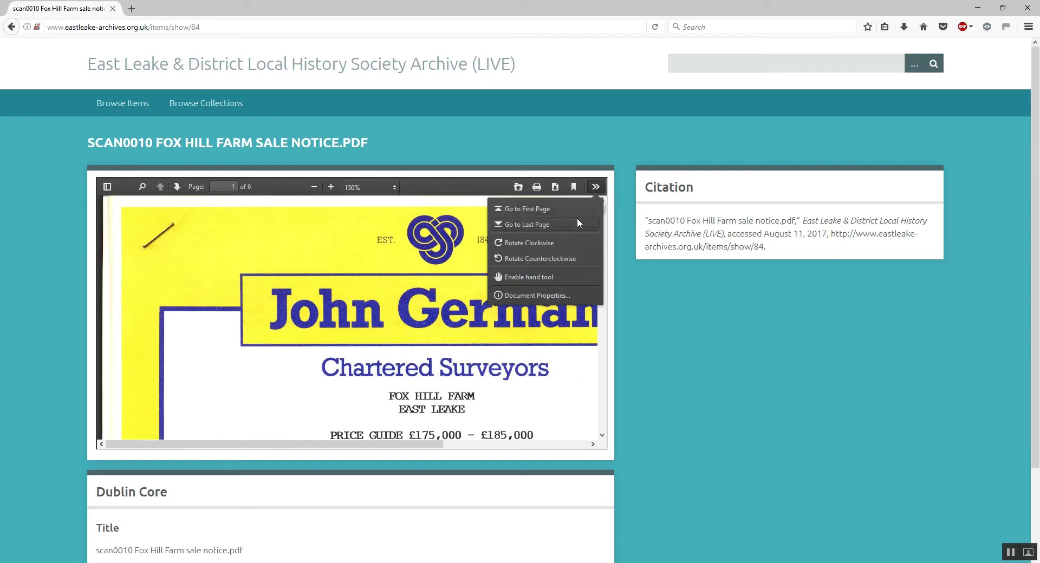
left_click(519, 209)
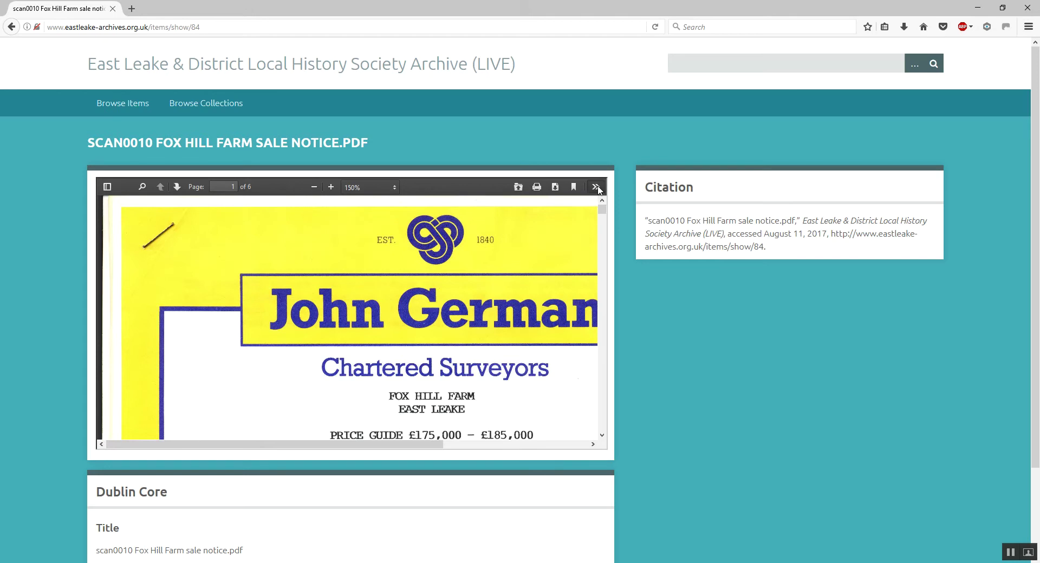
left_click(596, 186)
left_click(516, 228)
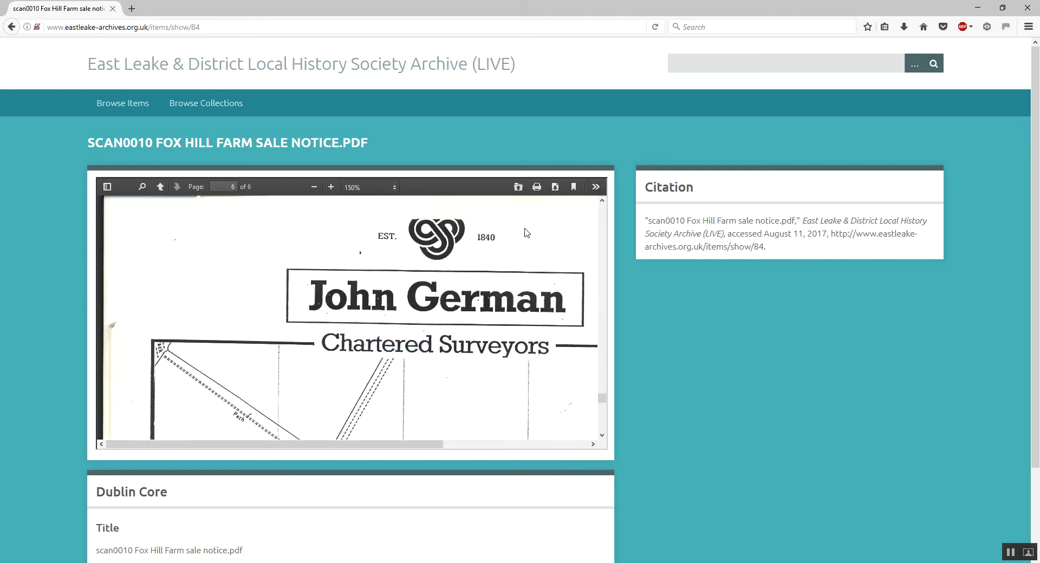
Rotate the sale notice clockwise in the document preview.
left_click(596, 187)
left_click(517, 243)
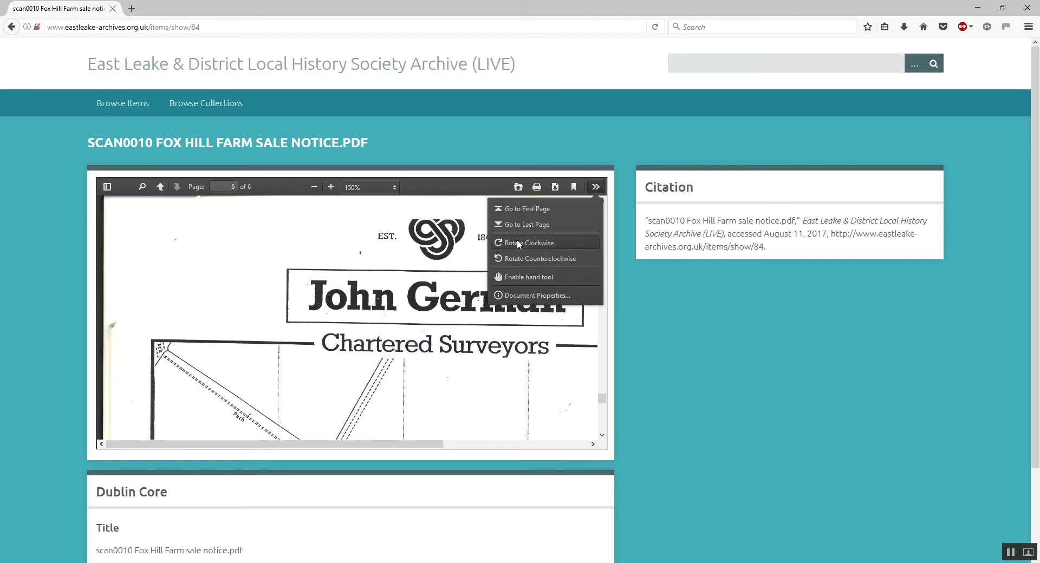